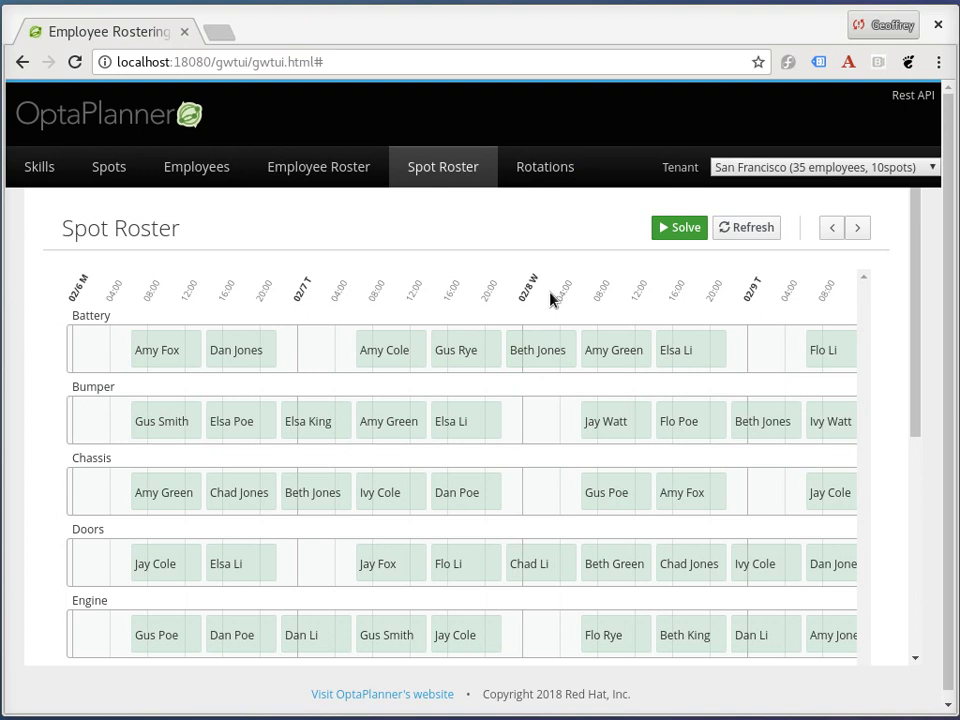
# Switch to the Los Angeles tenant and create a new skill named ICT
pyautogui.click(786, 170)
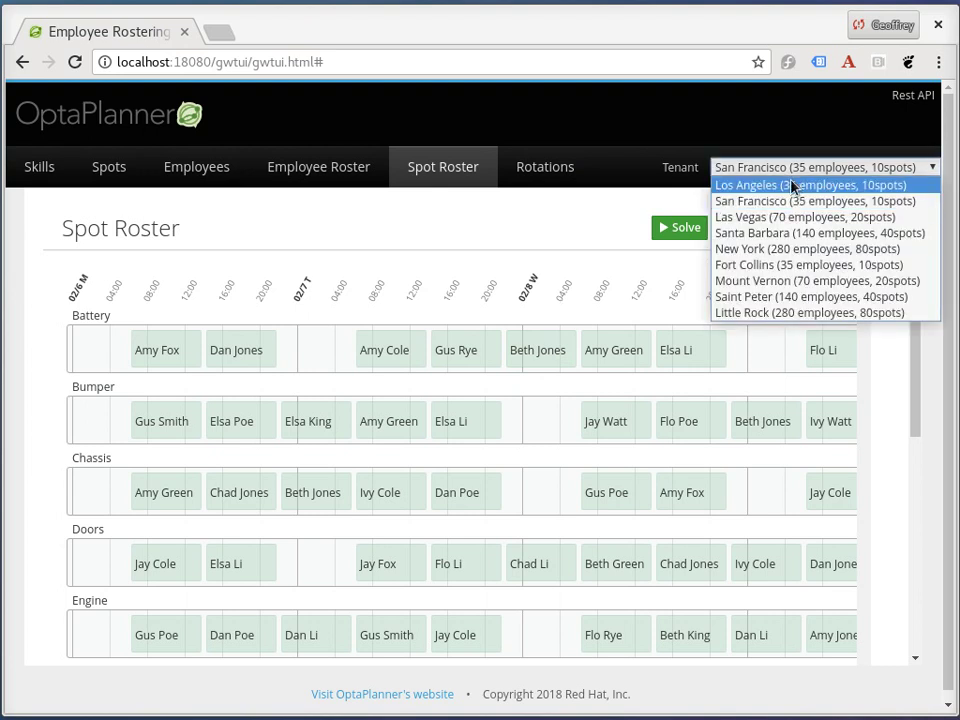
pyautogui.click(793, 185)
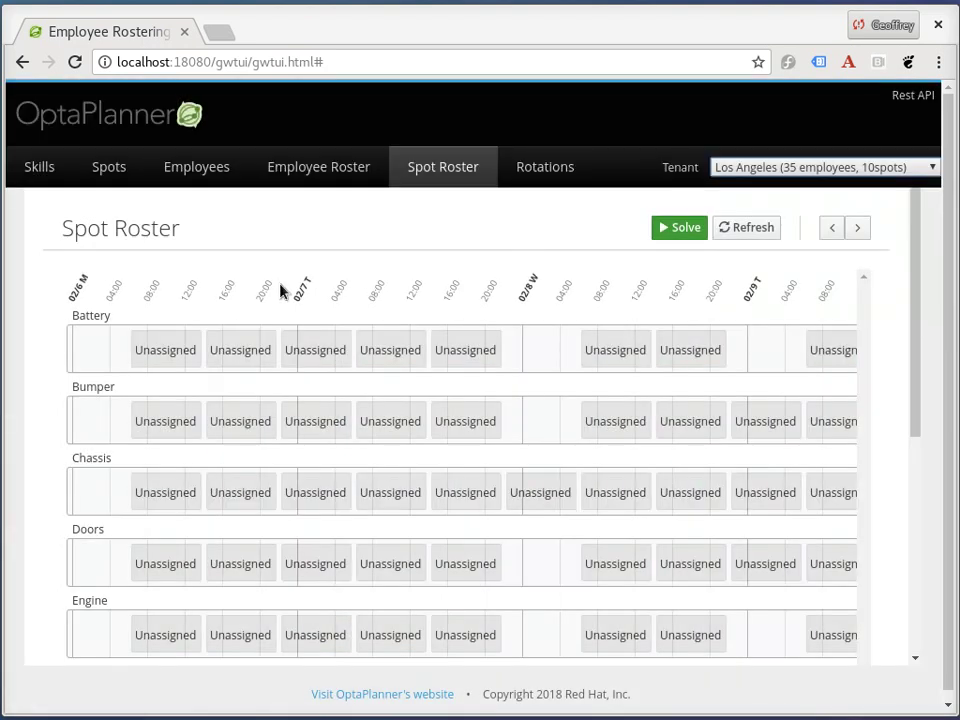
pyautogui.click(40, 168)
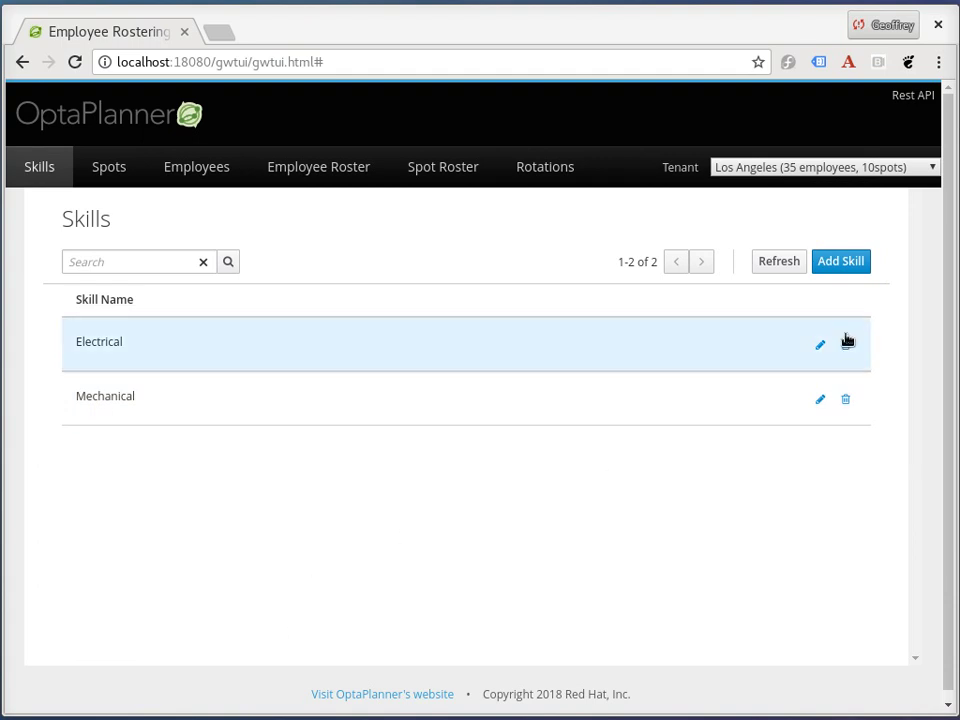
pyautogui.click(840, 261)
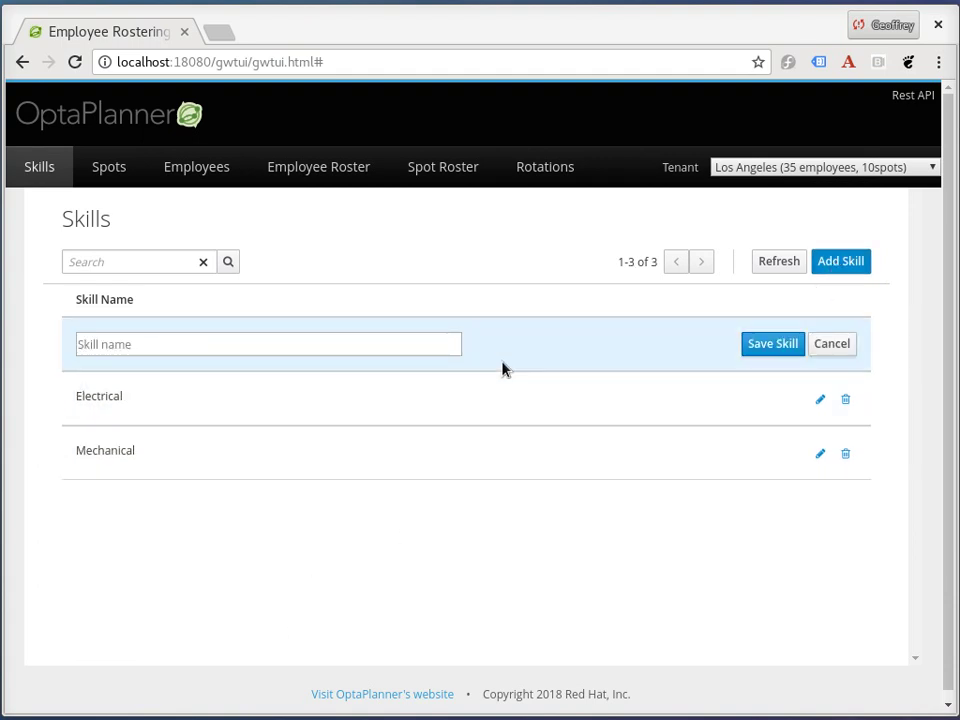
pyautogui.click(367, 343)
pyautogui.write('ICT')
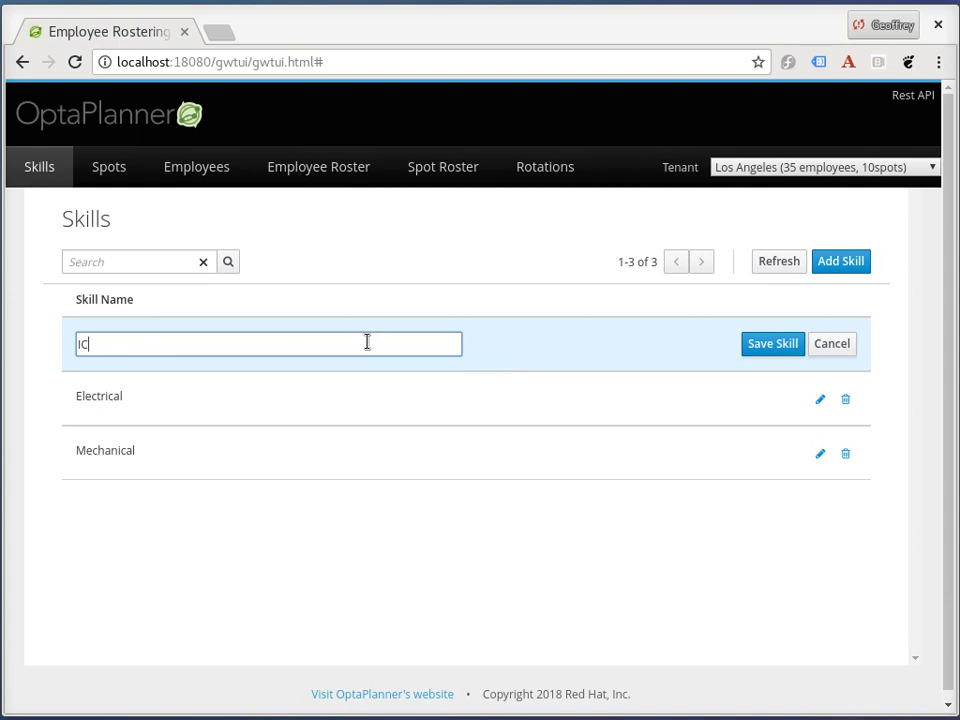
pyautogui.click(757, 344)
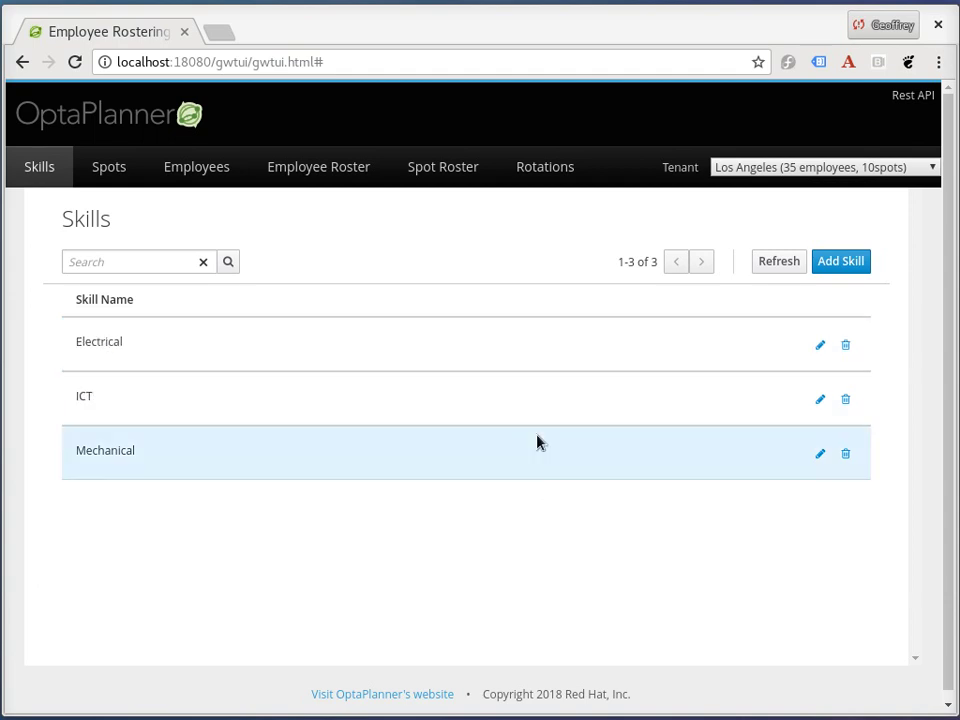
# Browse the Los Angeles spots, cancel an unfinished new spot, then go to the Employees list
pyautogui.click(97, 178)
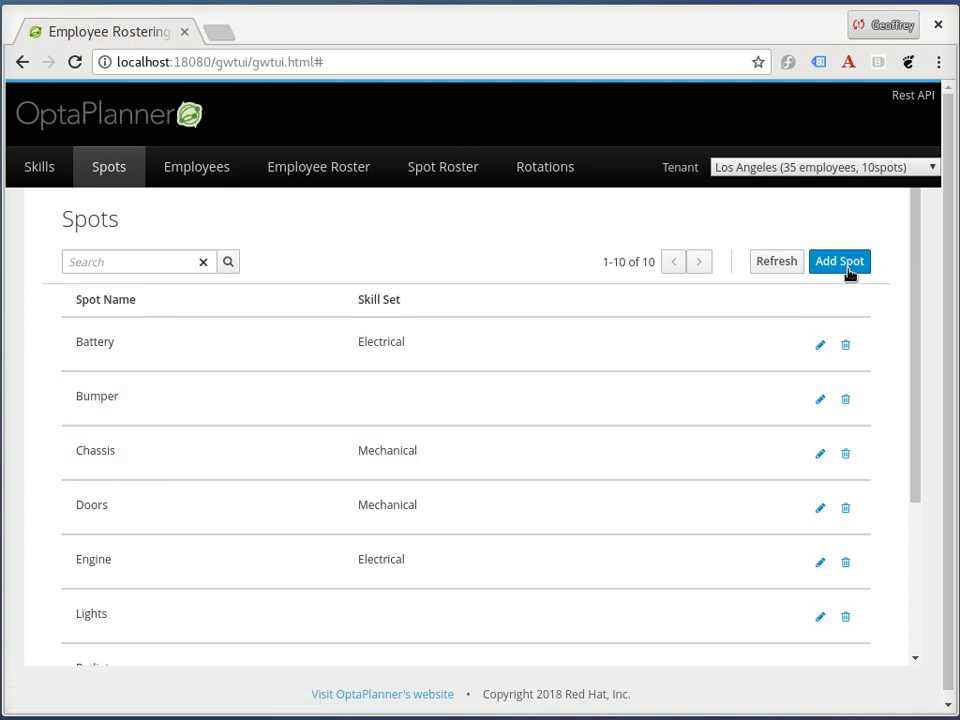
pyautogui.click(846, 275)
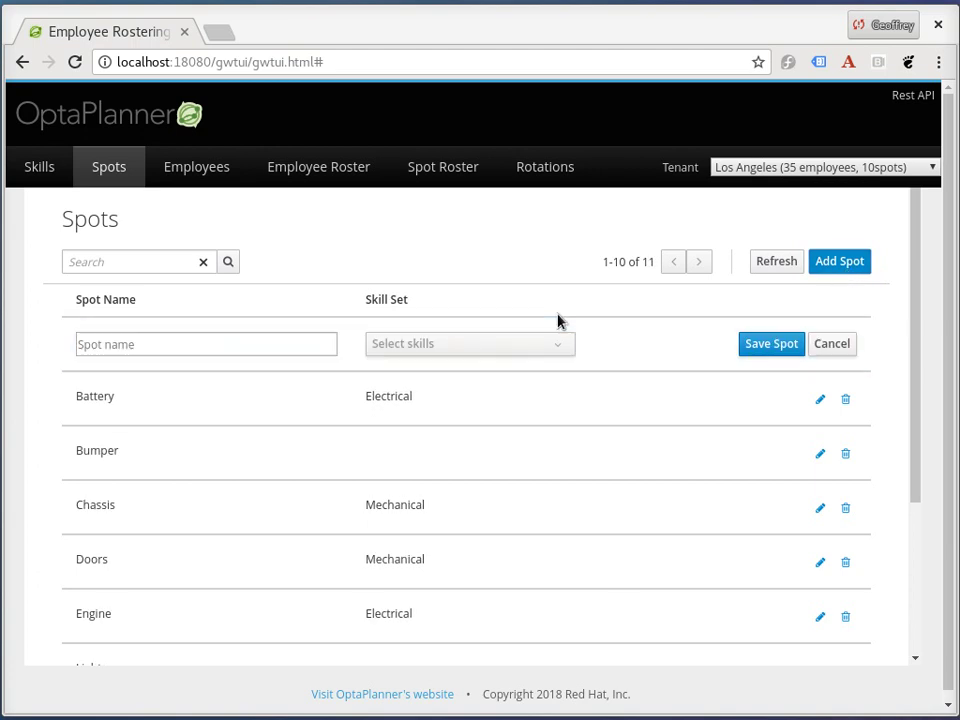
pyautogui.click(831, 346)
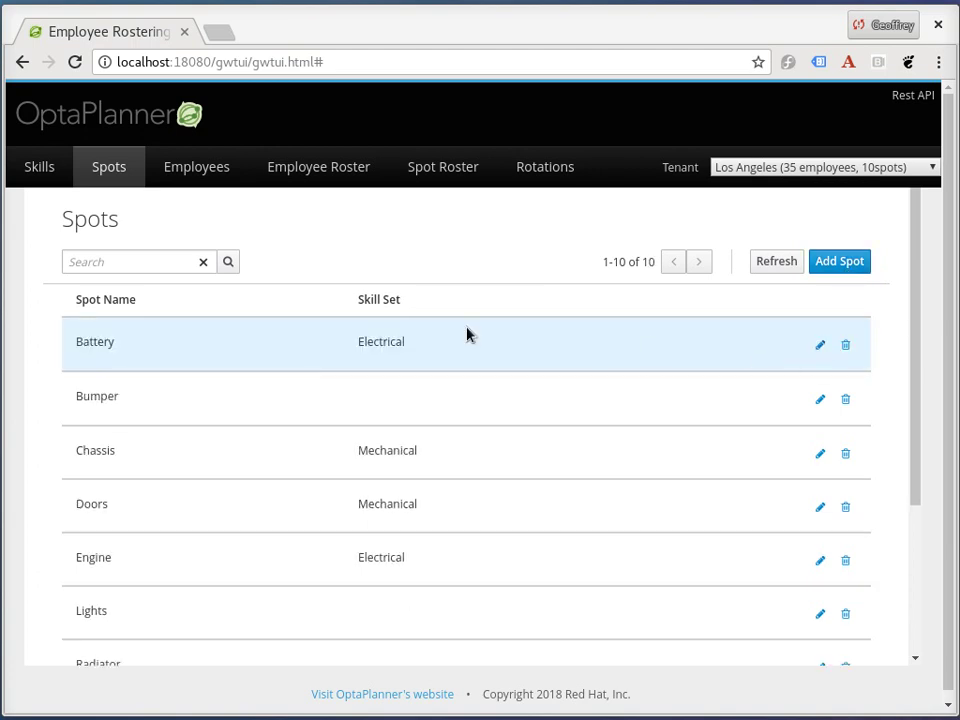
pyautogui.click(195, 180)
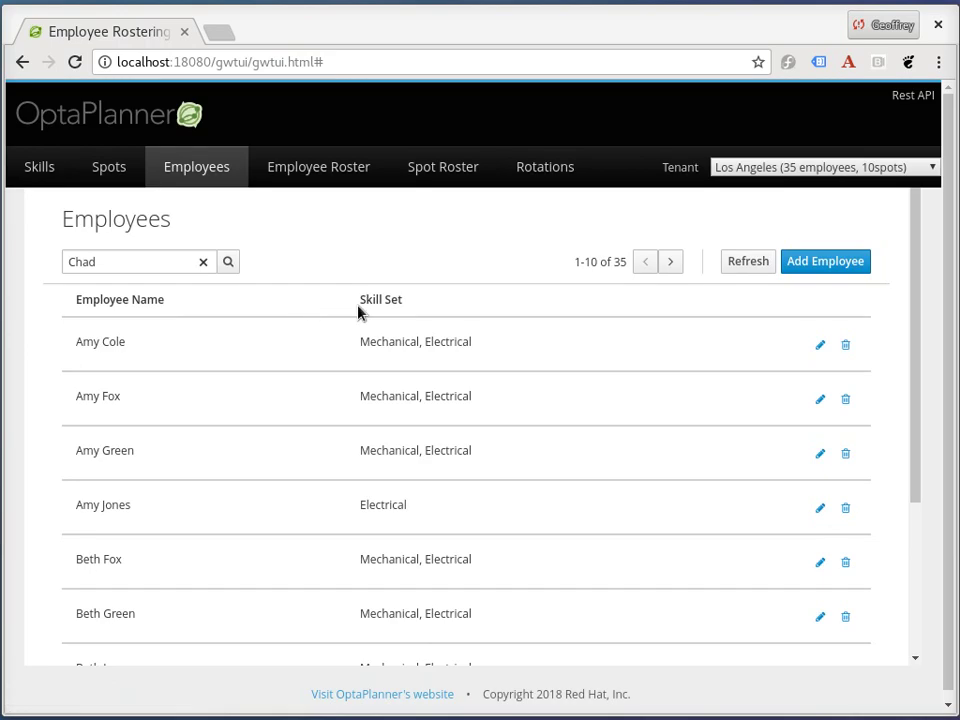
# Edit the employee's skills, replacing Electrical with ICT so they read Mechanical, ICT
pyautogui.moveTo(360, 341); pyautogui.dragTo(437, 345)
pyautogui.doubleClick(437, 345)
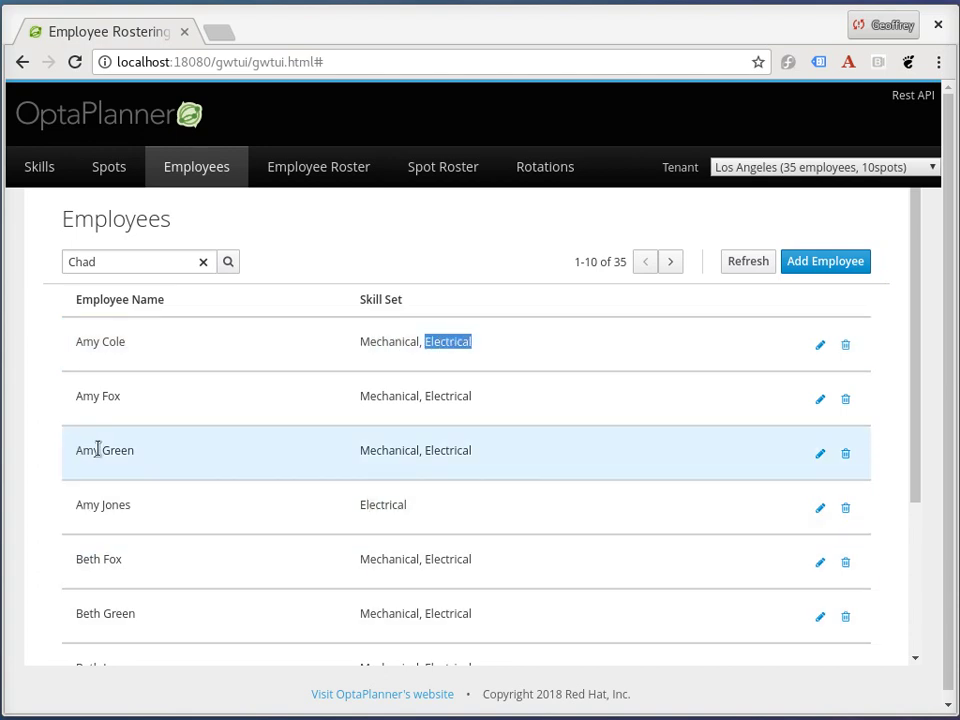
pyautogui.click(820, 463)
pyautogui.click(405, 456)
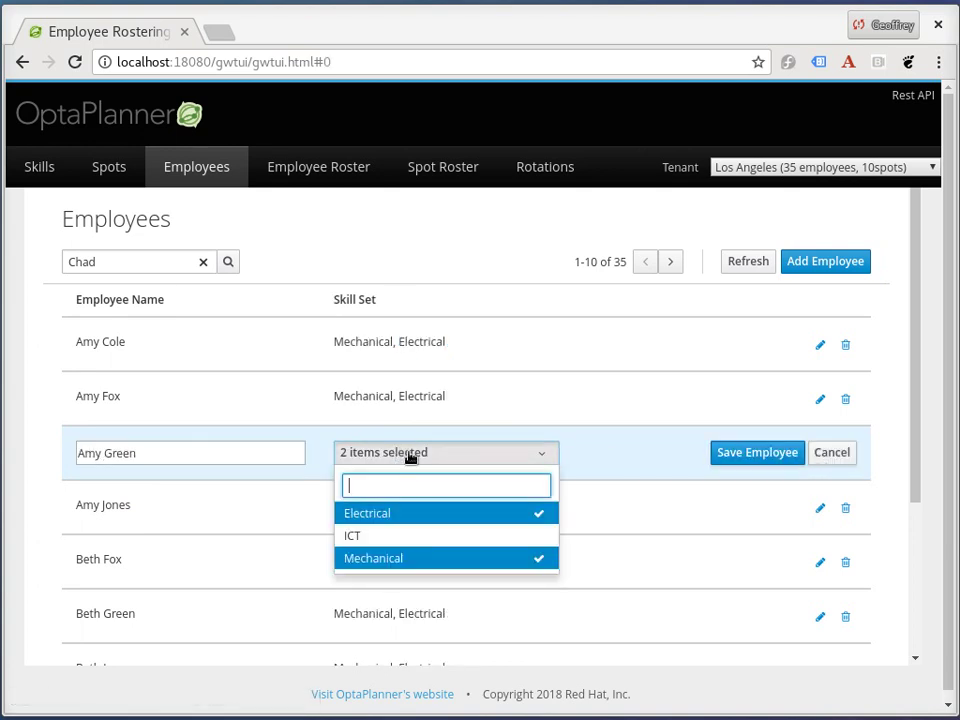
pyautogui.click(387, 516)
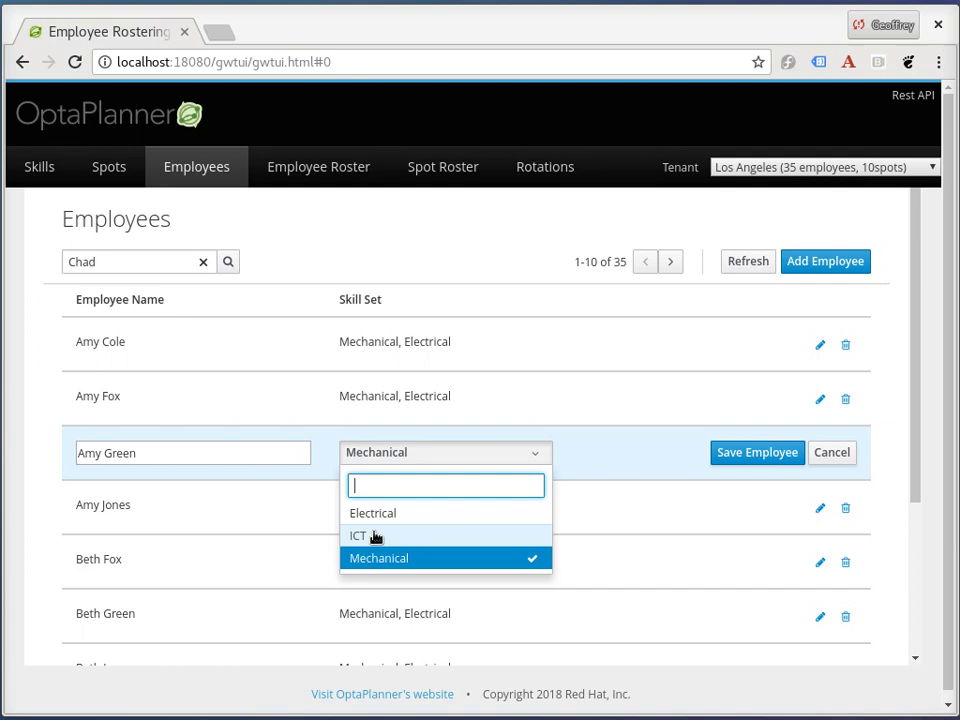
pyautogui.click(517, 540)
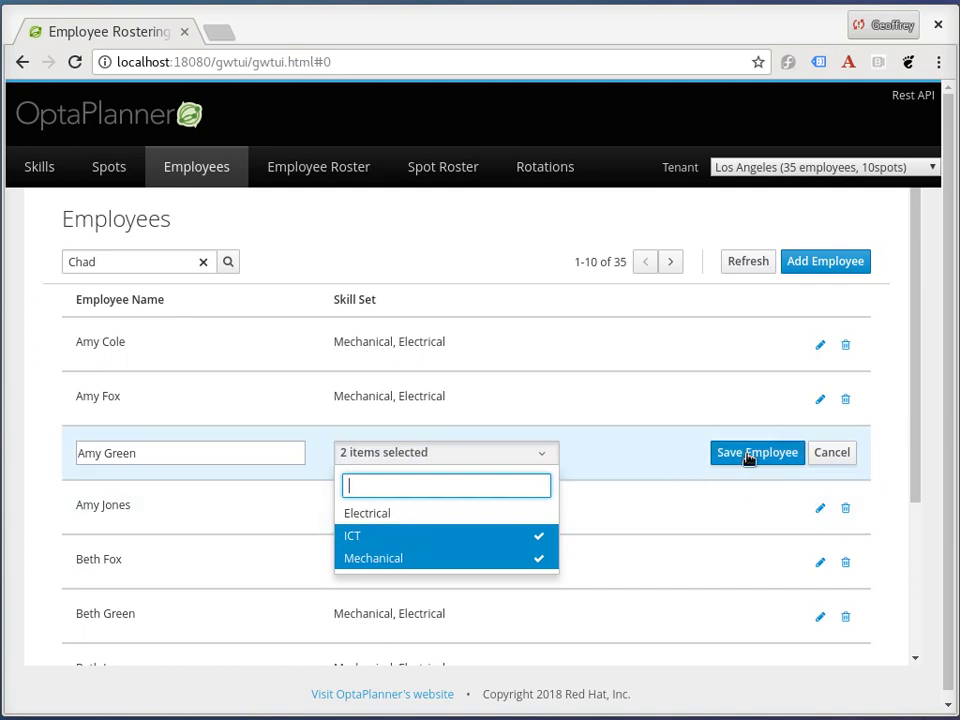
pyautogui.click(748, 456)
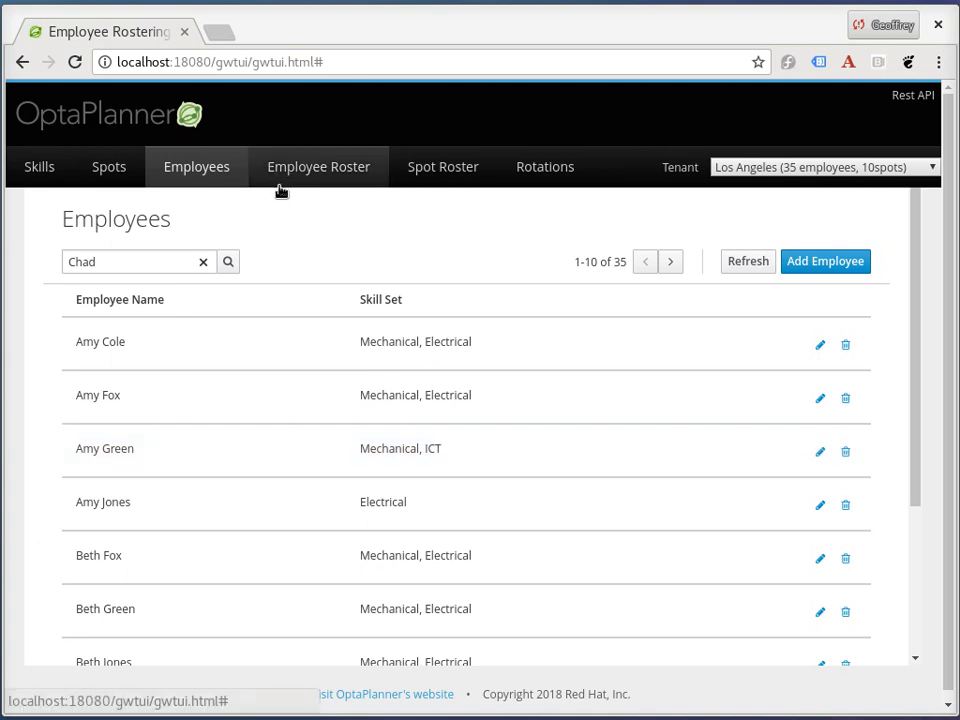
# Open the Los Angeles Spot Roster timeline and scroll through its unassigned shifts
pyautogui.click(414, 179)
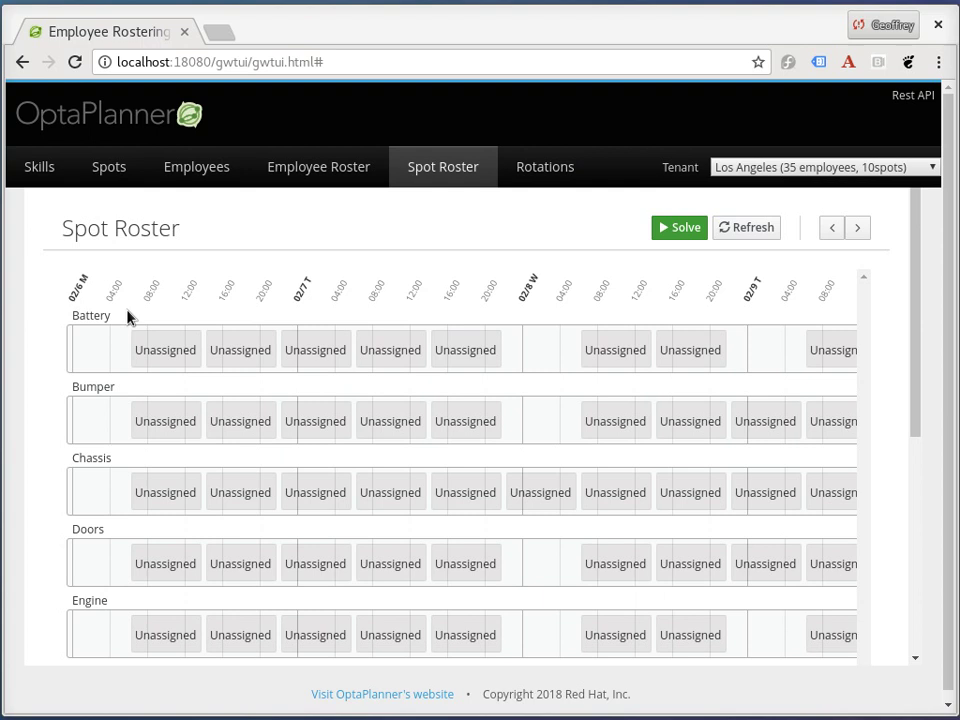
pyautogui.moveTo(915, 339); pyautogui.dragTo(900, 309)
# Check the Battery shifts and open the February 6 14:00–22:00 shift for editing
pyautogui.click(157, 355)
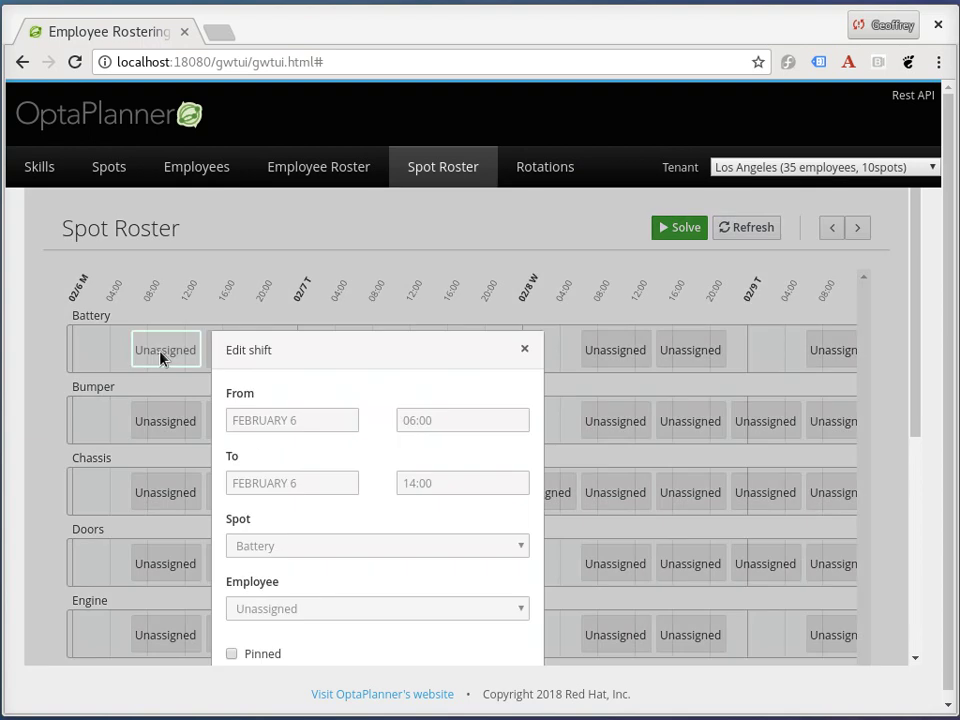
pyautogui.click(524, 349)
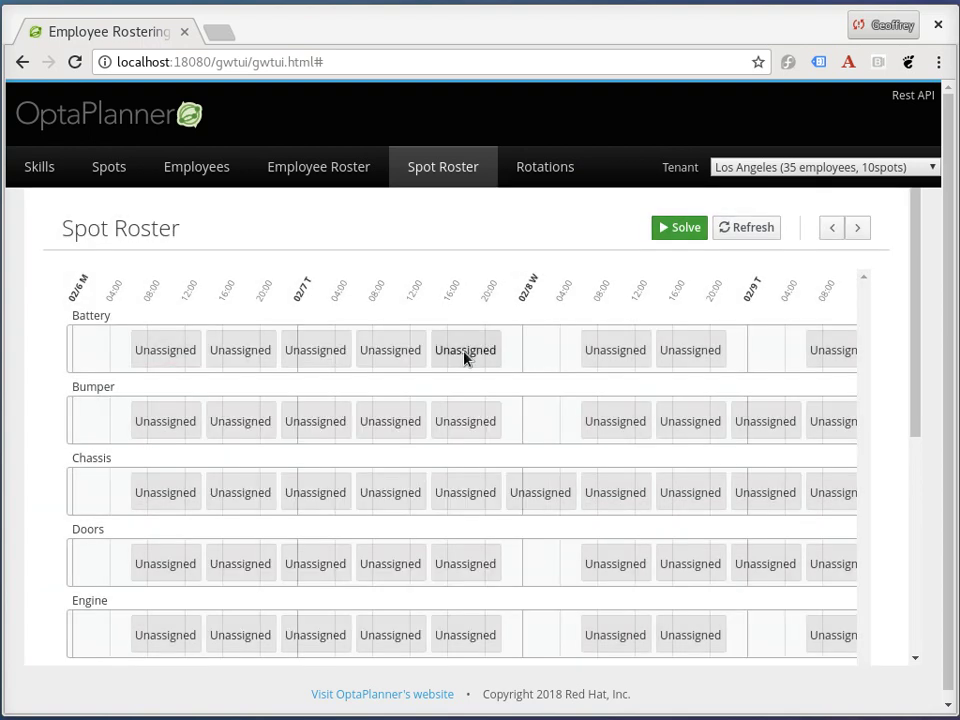
pyautogui.click(256, 352)
pyautogui.scroll(-3, 648, 391)
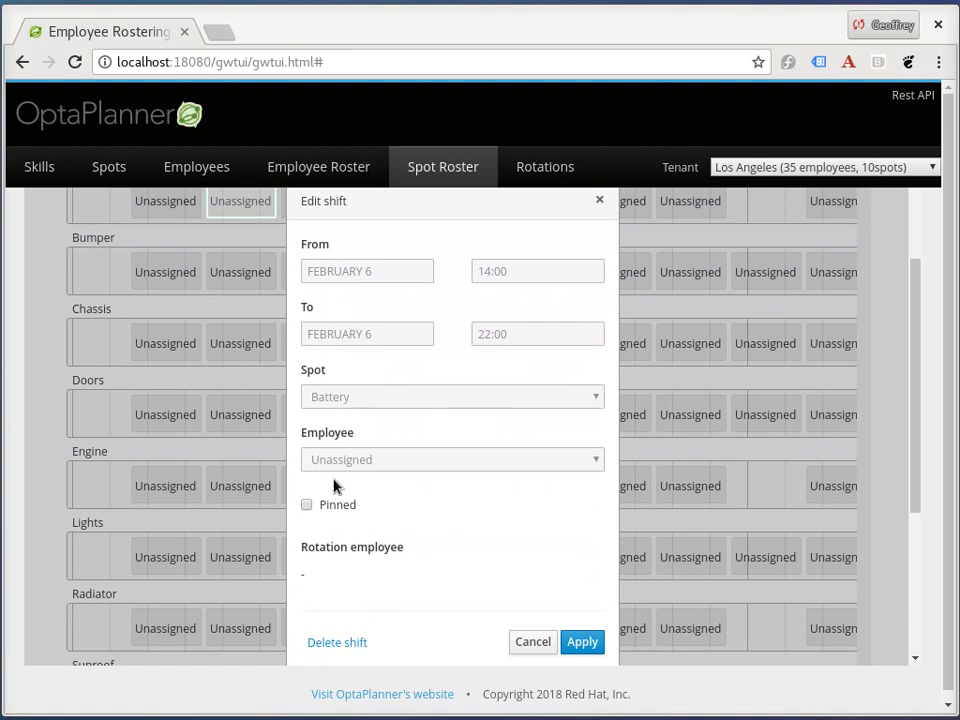
# Mark the February 6 Battery shift as Pinned and assign it to the chosen employee
pyautogui.click(324, 508)
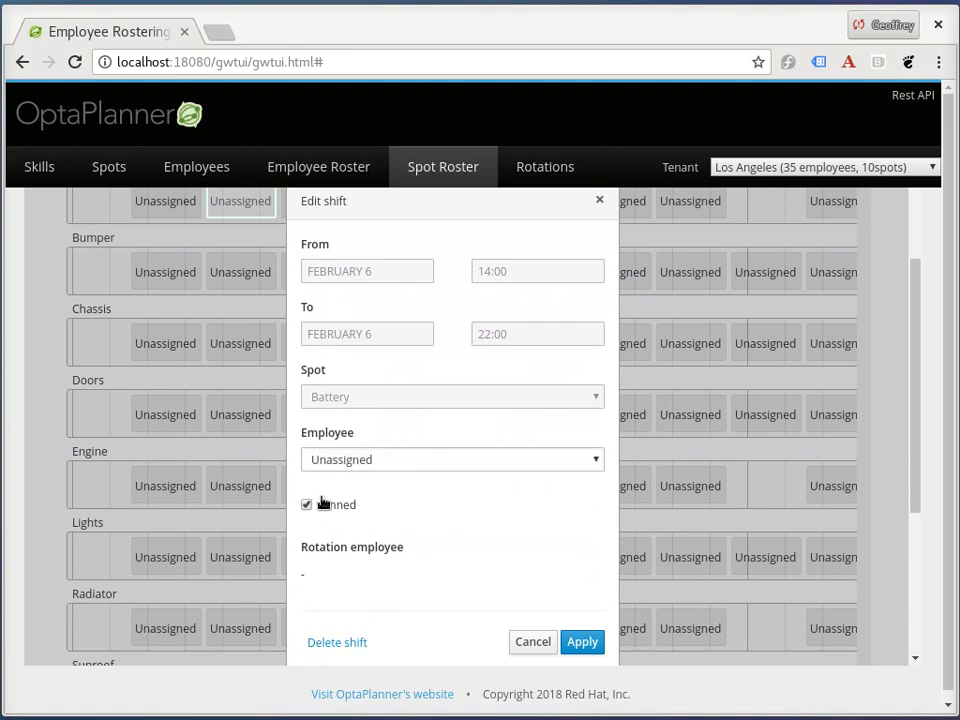
pyautogui.click(343, 459)
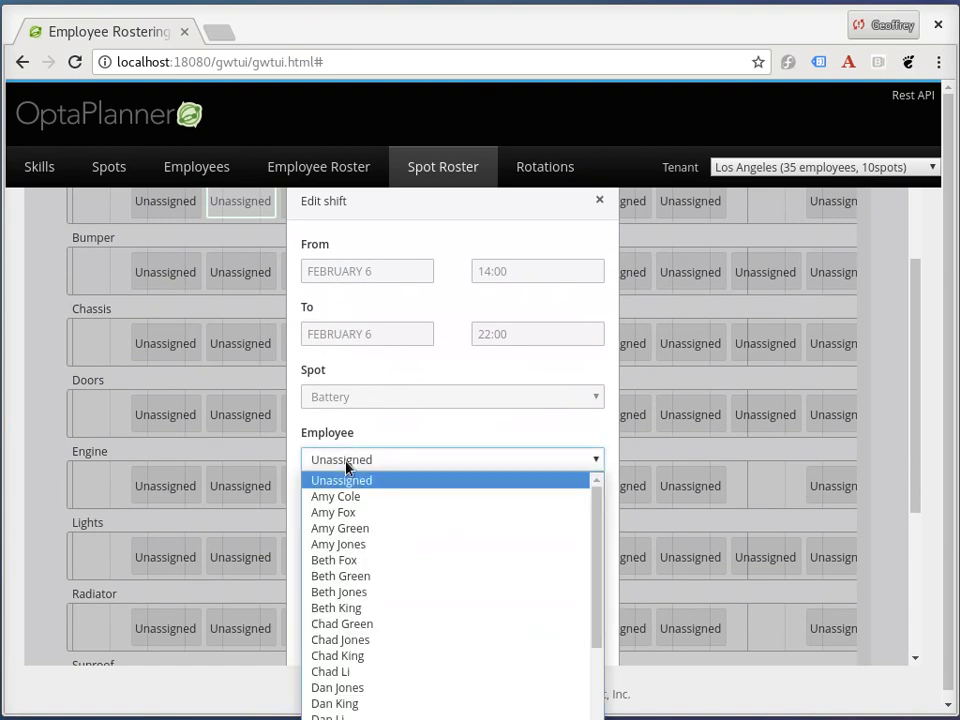
pyautogui.click(355, 593)
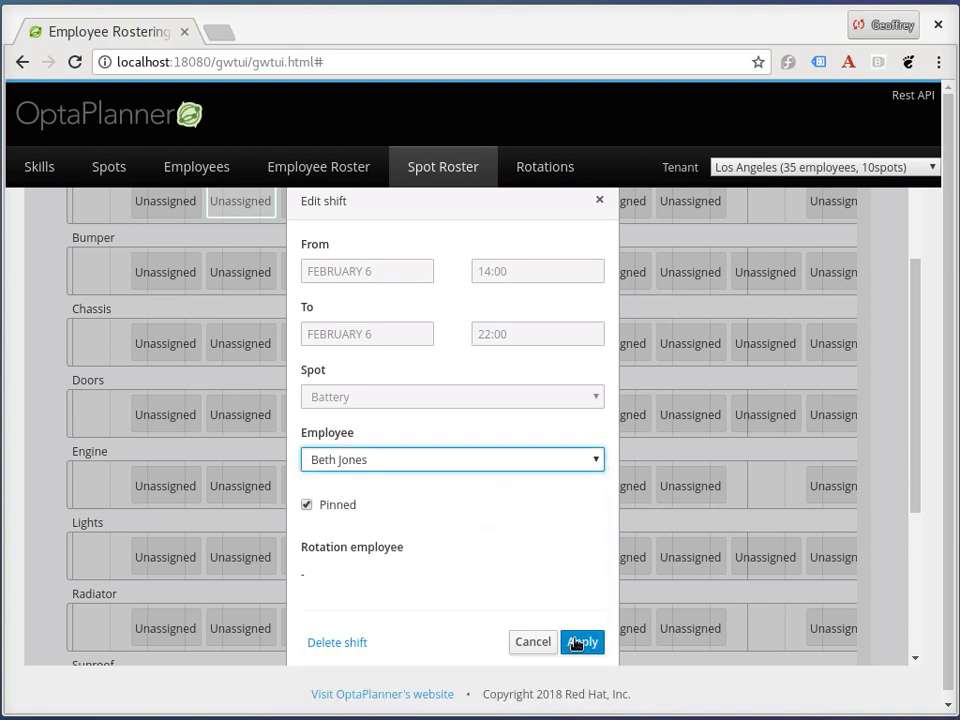
pyautogui.click(574, 640)
pyautogui.scroll(3, 531, 421)
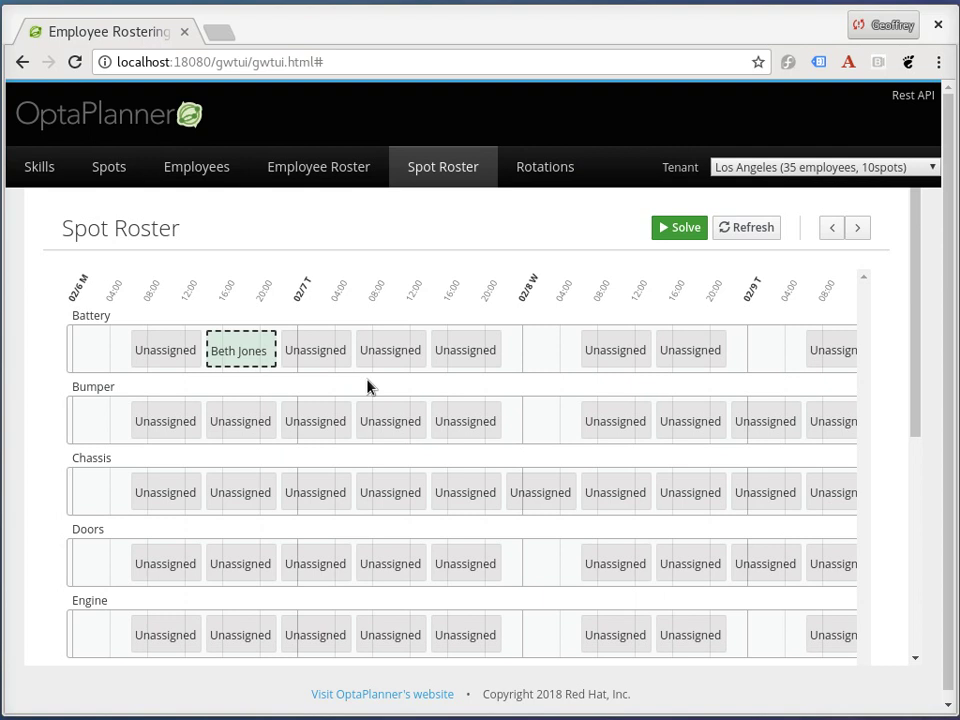
# Run Solve so OptaPlanner assigns employees to all unassigned Los Angeles shifts
pyautogui.click(681, 229)
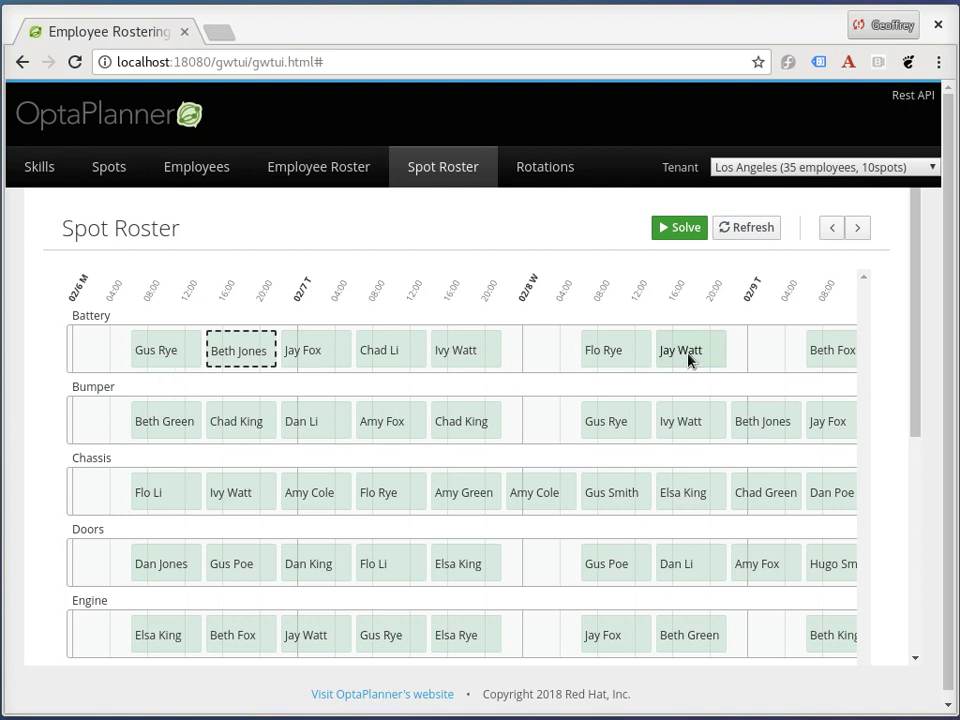
# Open the REST API documentation in Swagger UI and inspect the POST /employee/add endpoint
pyautogui.click(903, 96)
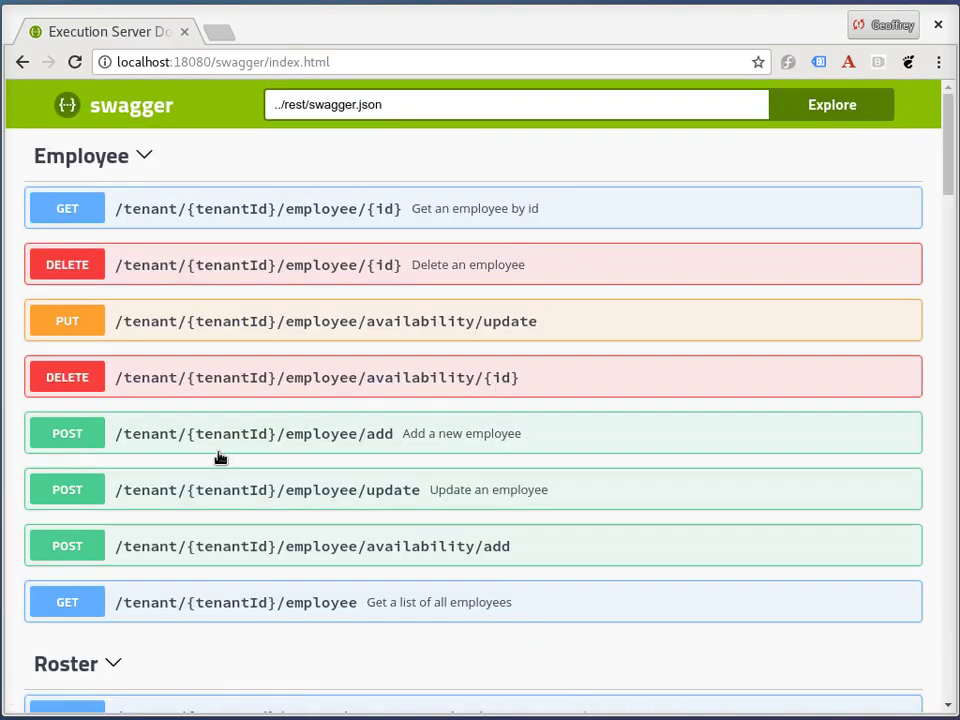
pyautogui.click(120, 444)
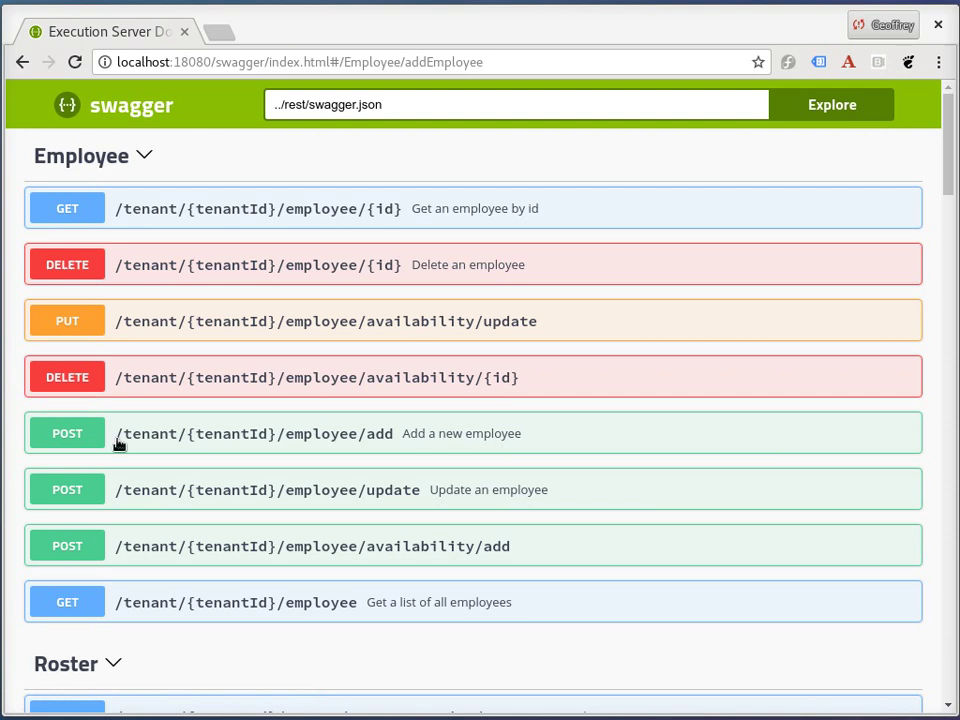
pyautogui.scroll(-5, 259, 497)
pyautogui.scroll(2, 223, 261)
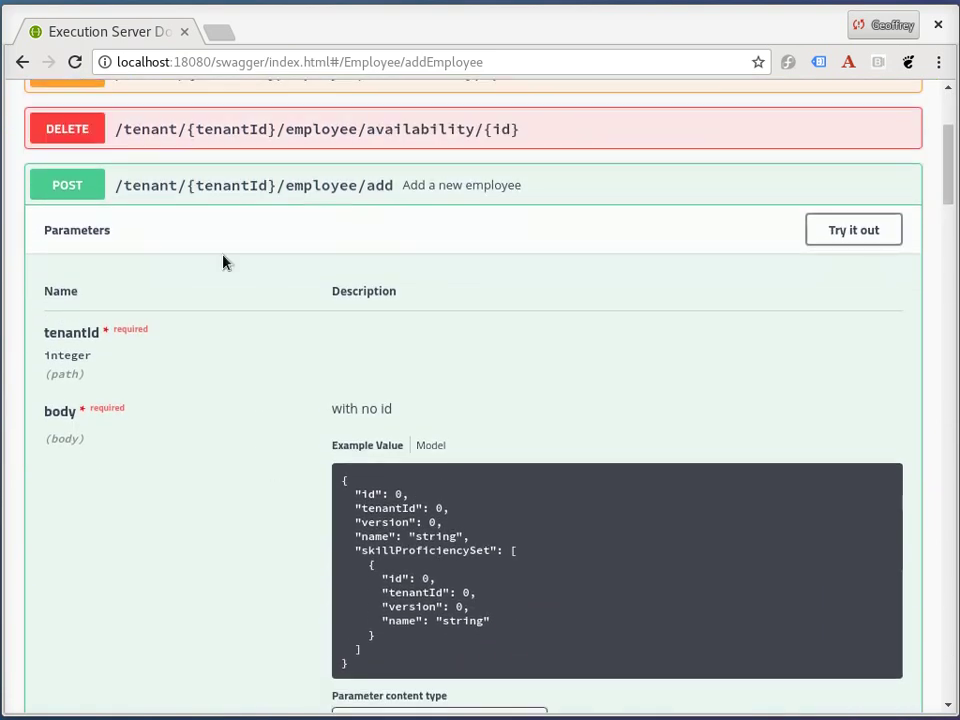
pyautogui.click(199, 193)
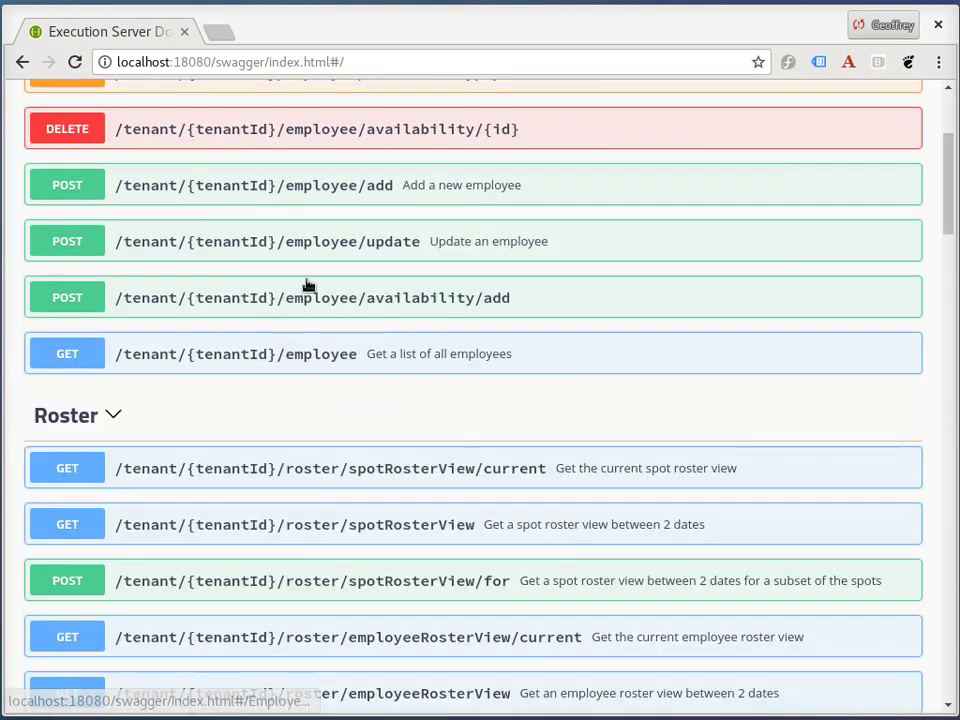
# Scroll through the API sections and inspect the POST /roster/solve endpoint
pyautogui.scroll(-1, 290, 510)
pyautogui.scroll(-8, 290, 510)
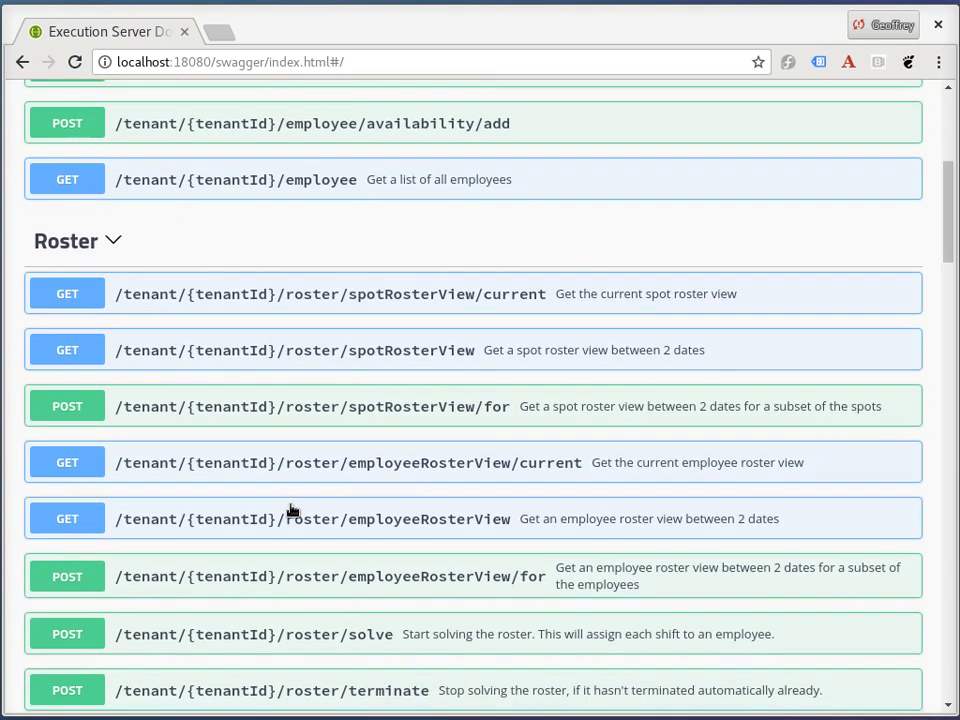
pyautogui.scroll(-10, 360, 536)
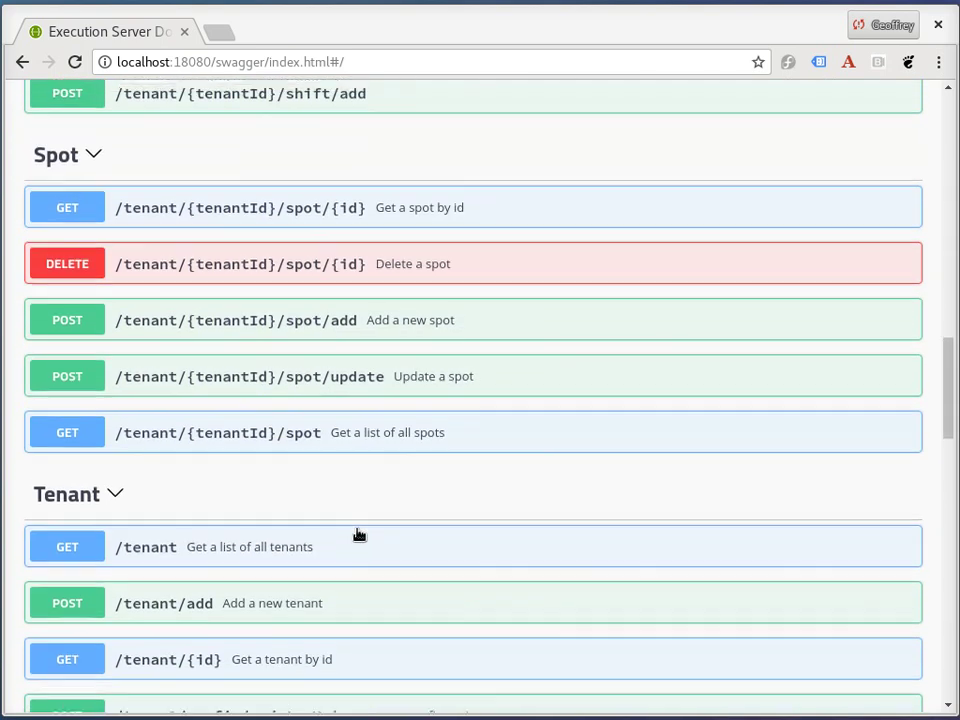
pyautogui.scroll(-5, 358, 535)
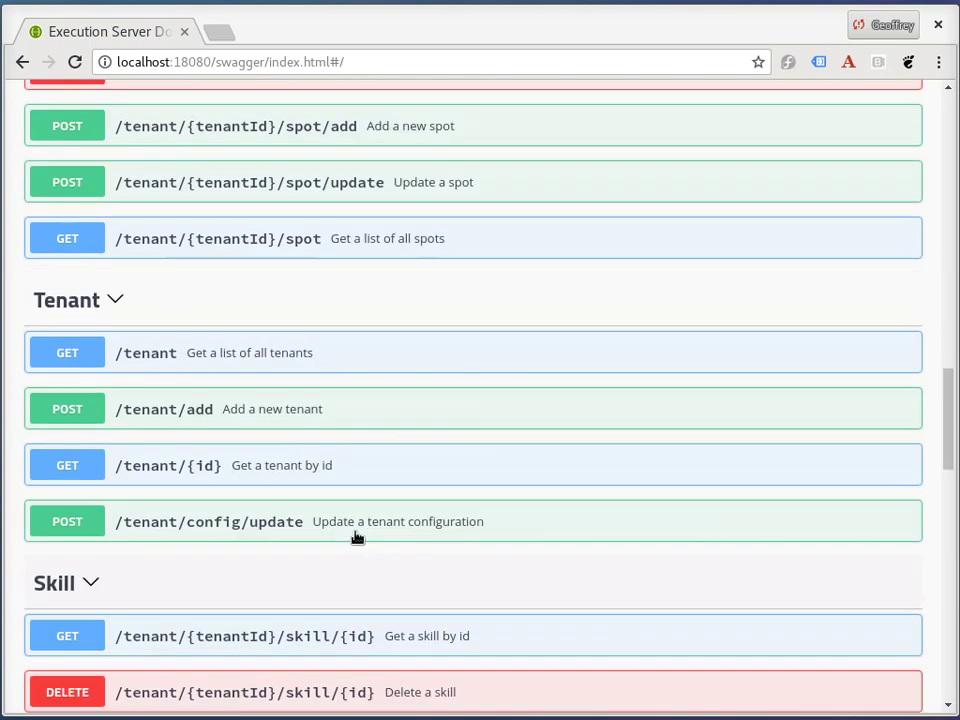
pyautogui.scroll(7, 355, 542)
pyautogui.scroll(8, 352, 545)
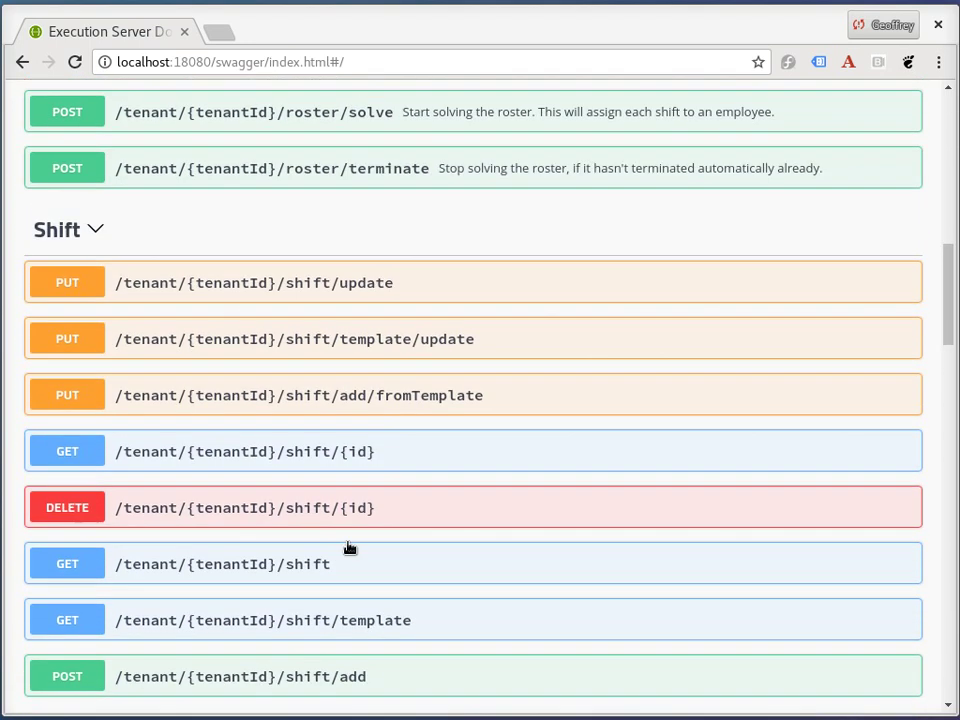
pyautogui.scroll(1, 348, 548)
pyautogui.click(360, 510)
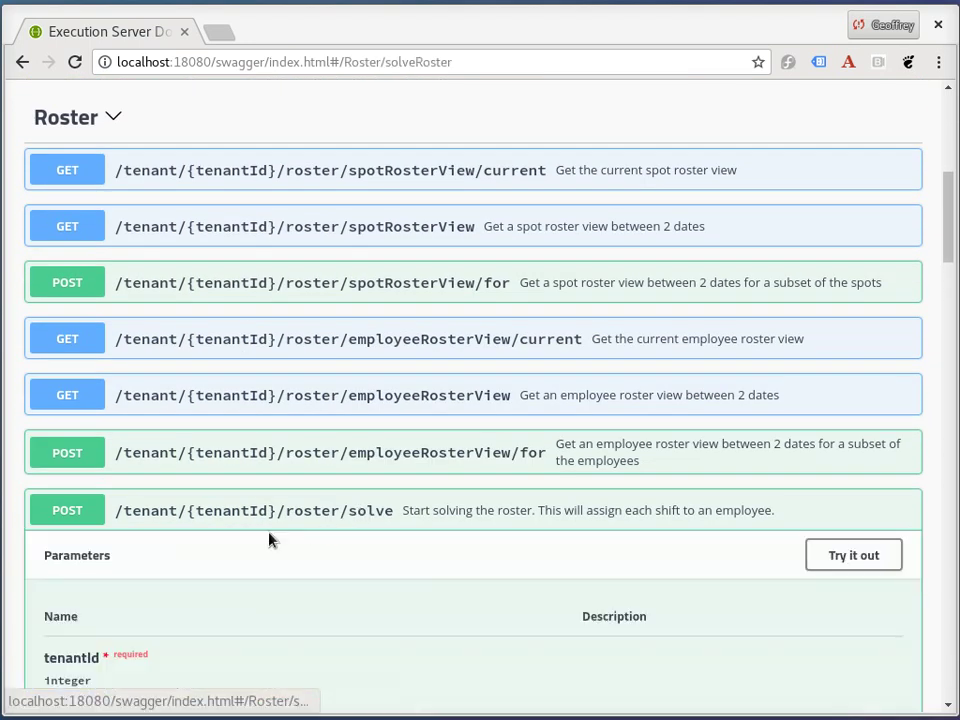
pyautogui.scroll(-2, 290, 480)
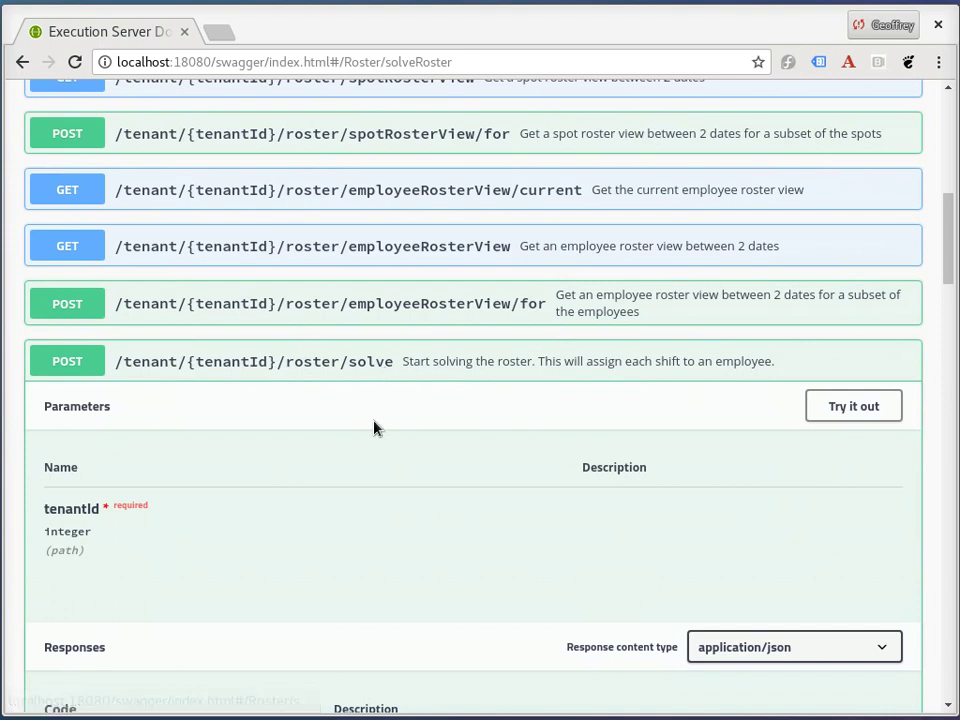
pyautogui.scroll(7, 390, 450)
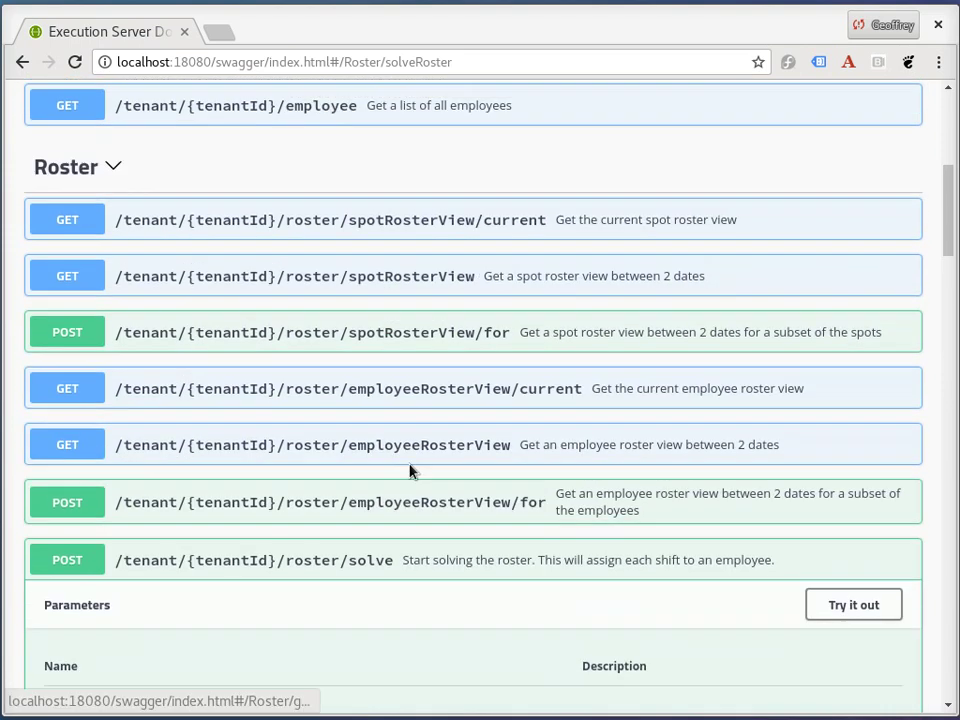
pyautogui.scroll(1, 440, 480)
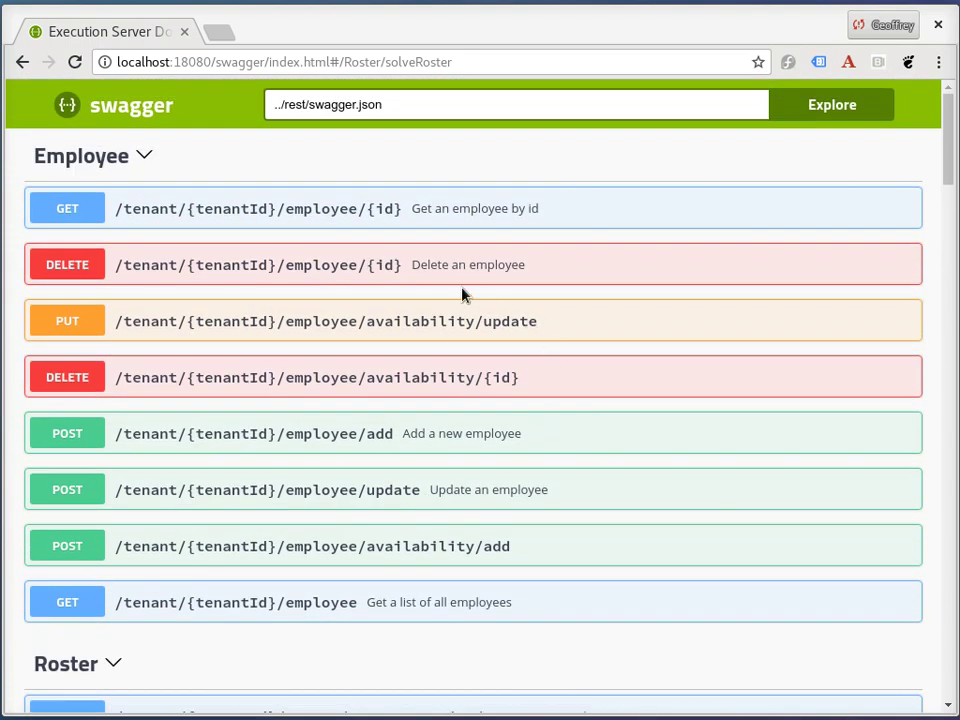